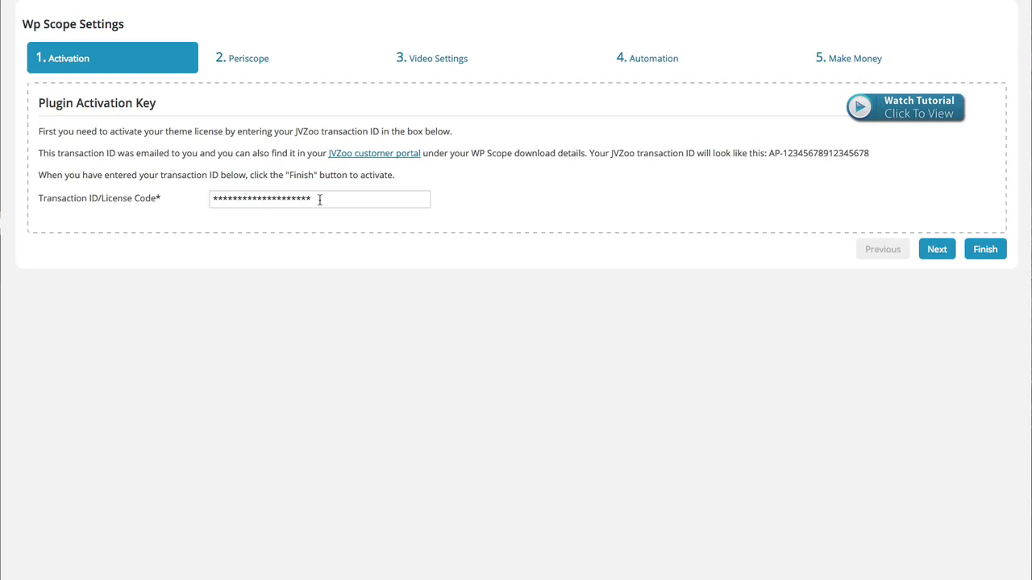
Step from the Periscope details to Video Settings, where YouTube, Amazon S3 and Dailymotion remain unchecked.
click(250, 66)
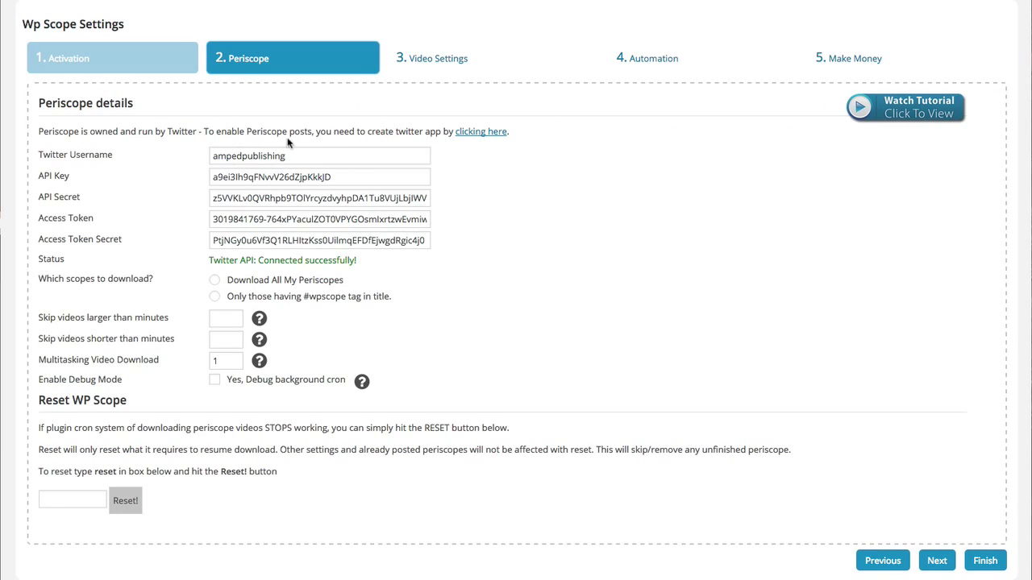
click(428, 62)
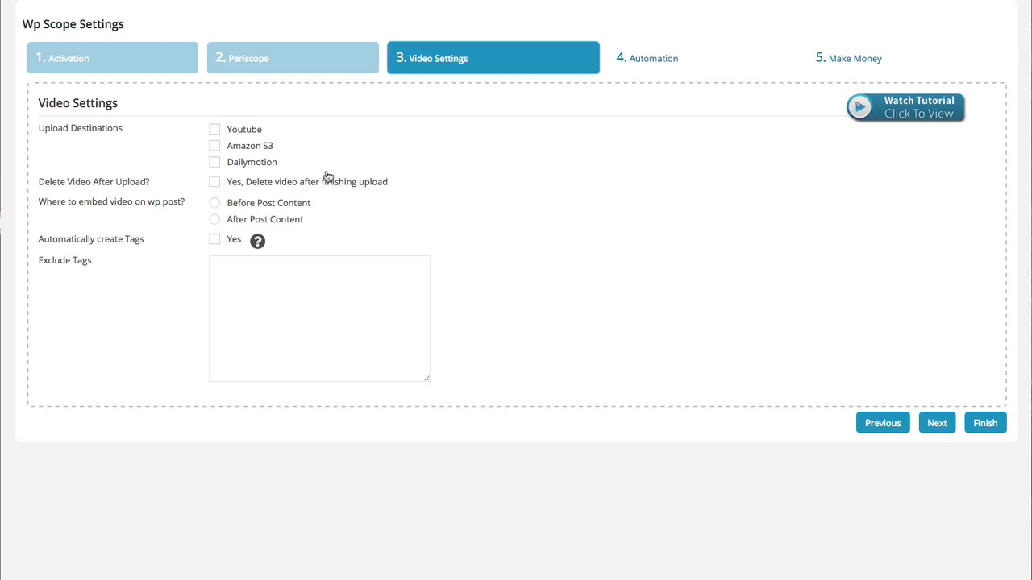
Review the Automation social settings, then go on to the Make Money affiliate step.
click(636, 61)
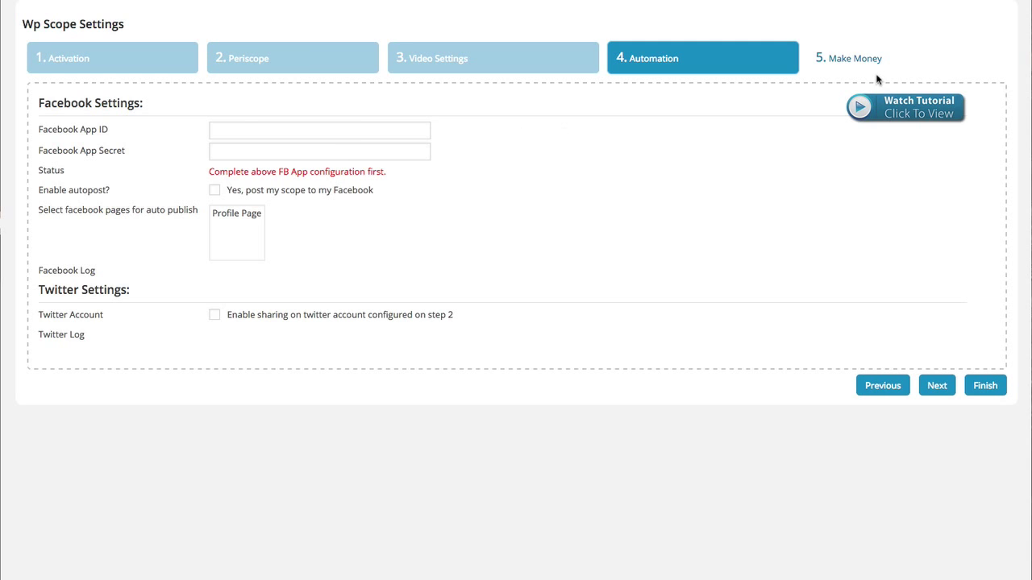
click(851, 61)
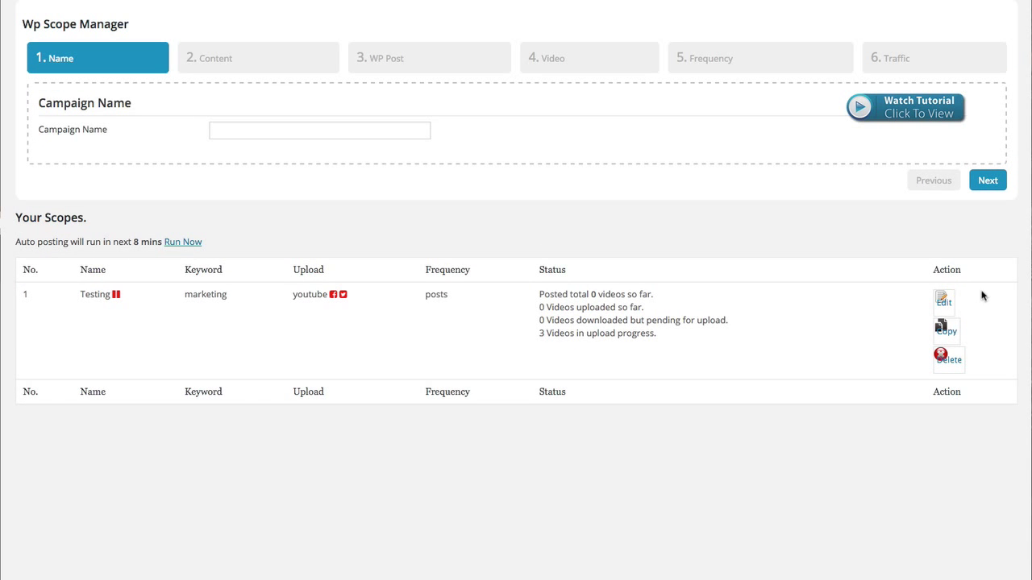
Open the existing Testing scope for editing from the Wp Scope Manager list.
click(938, 301)
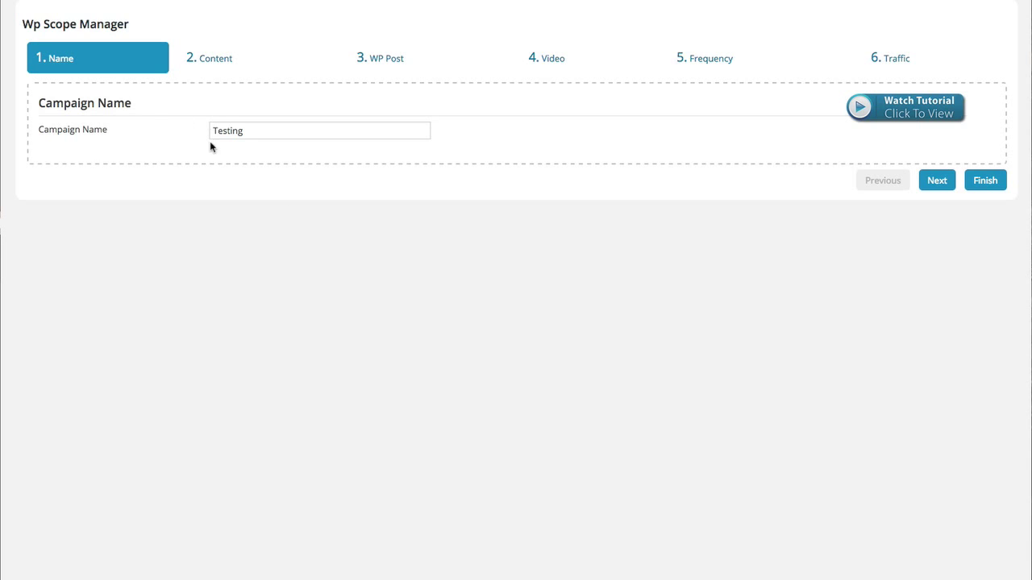
Mark the Testing campaign Active, keeping English as the search language.
click(936, 181)
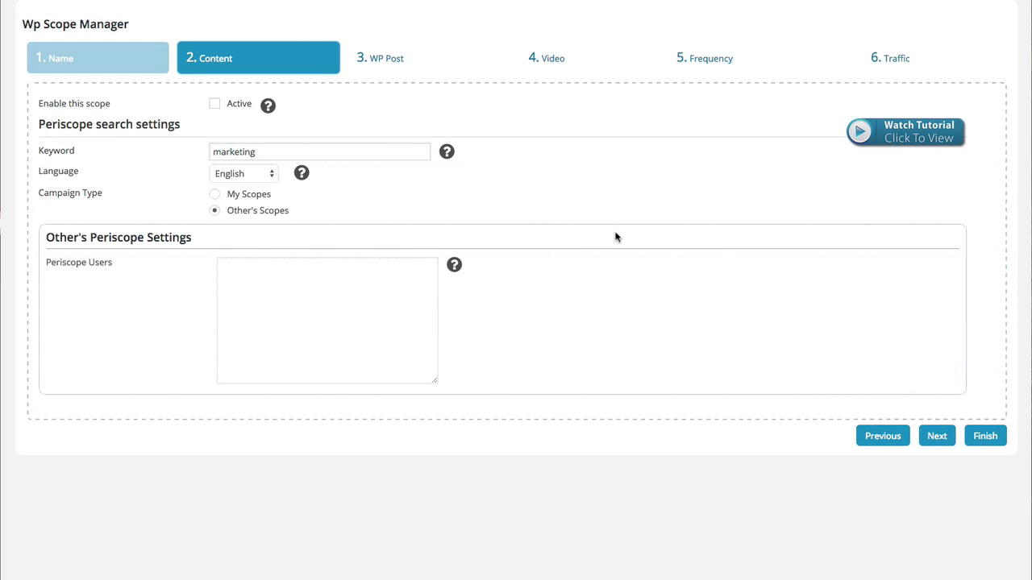
click(216, 105)
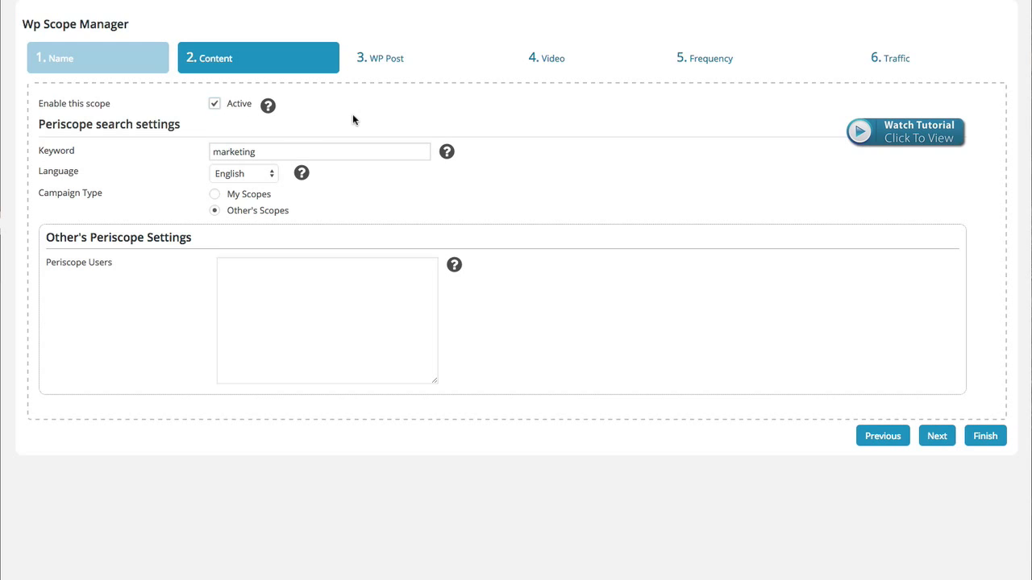
mouse_move(270, 108)
mouse_move(447, 151)
mouse_move(450, 153)
click(274, 172)
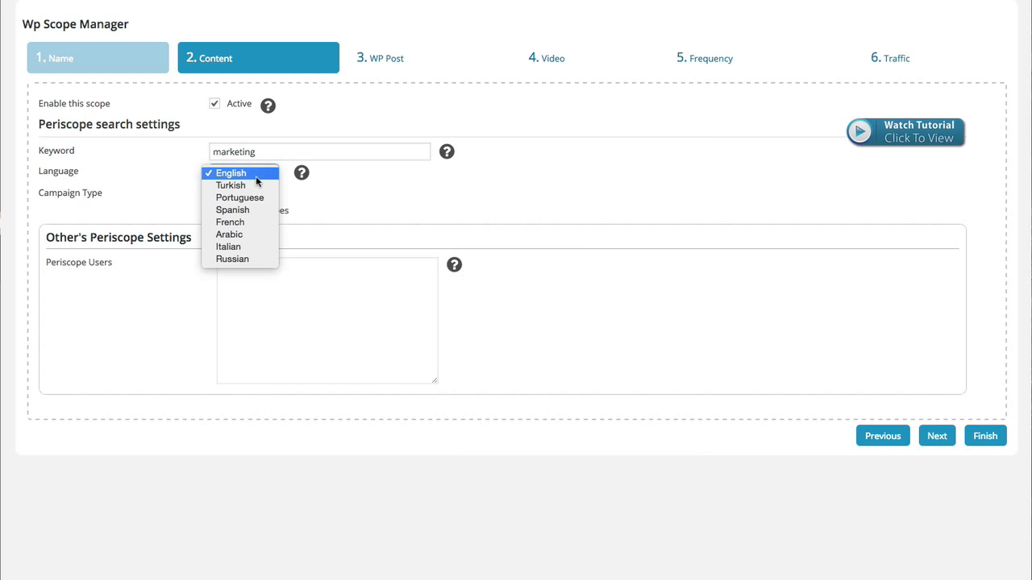
click(257, 174)
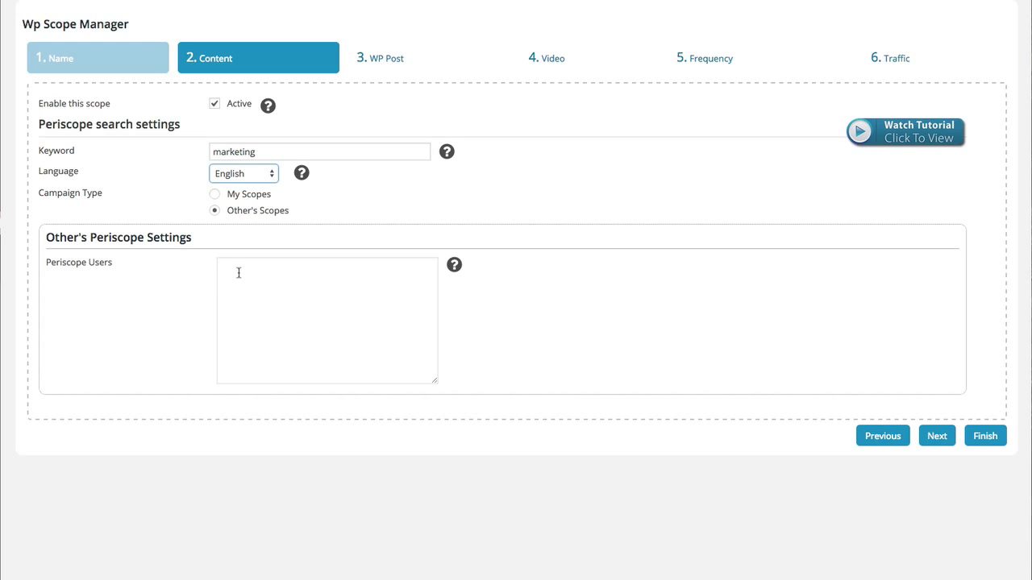
mouse_move(454, 266)
click(923, 438)
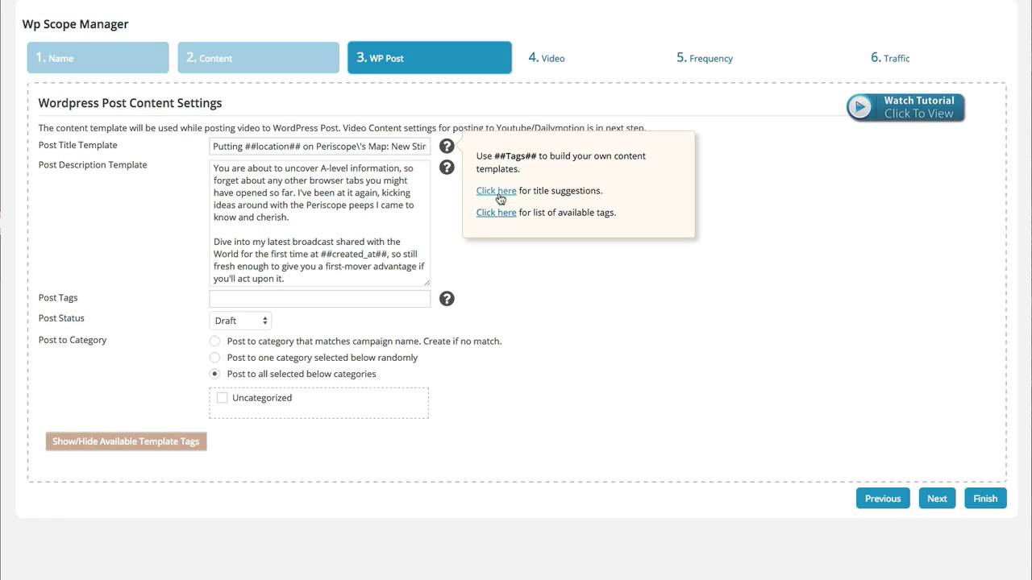
click(497, 192)
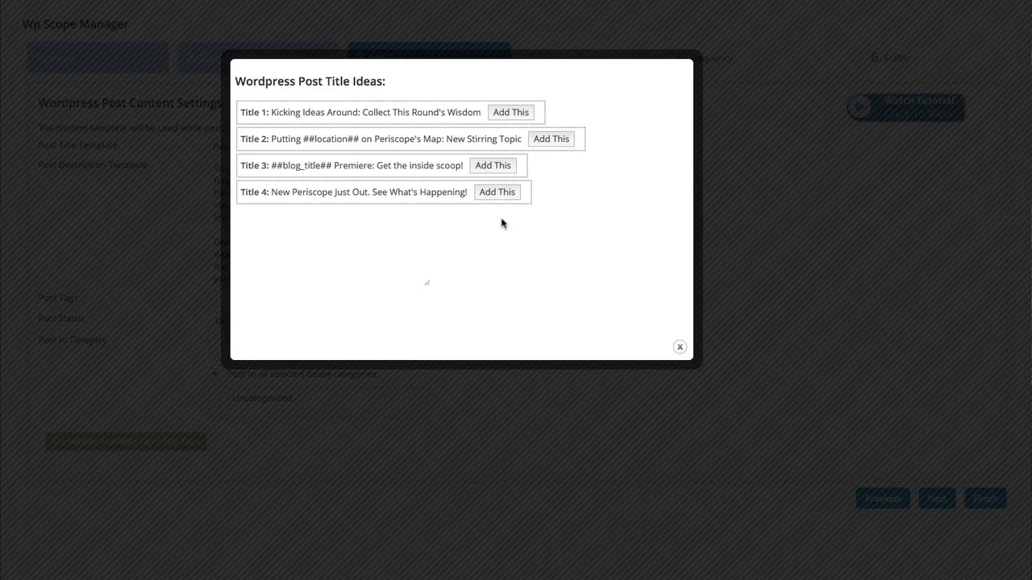
click(679, 347)
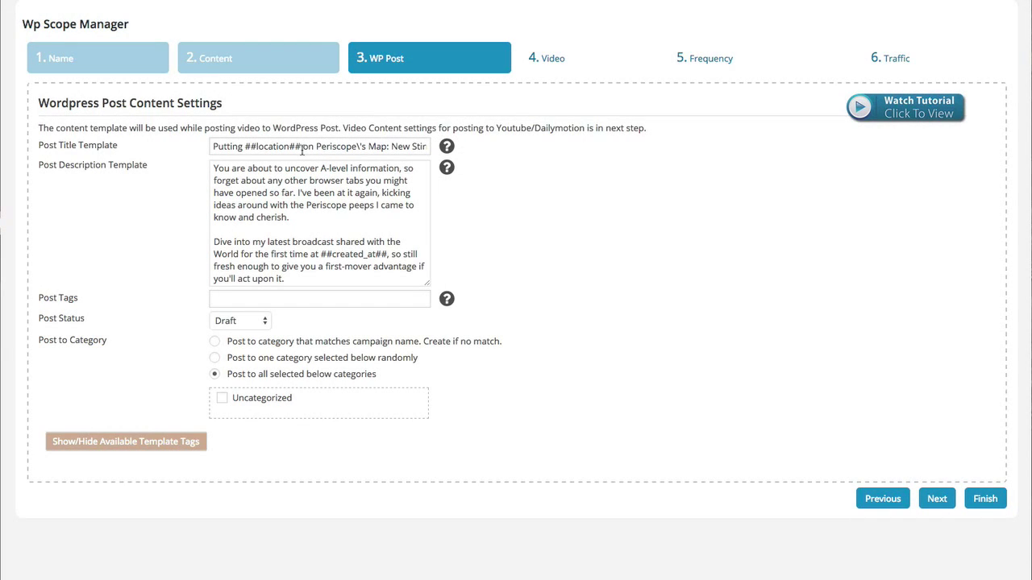
click(301, 146)
scroll(307, 207, down, 2)
scroll(307, 207, up, 2)
click(239, 322)
click(568, 338)
On the Video step, browse the suggested video description samples and close them, leaving templates blank.
click(938, 503)
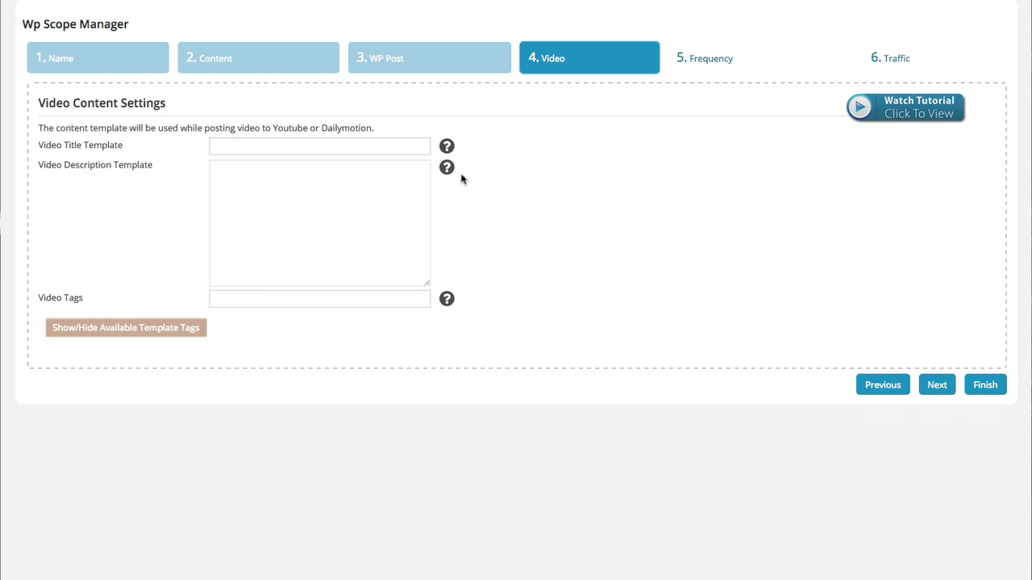
mouse_move(448, 168)
click(500, 212)
scroll(541, 204, down, 10)
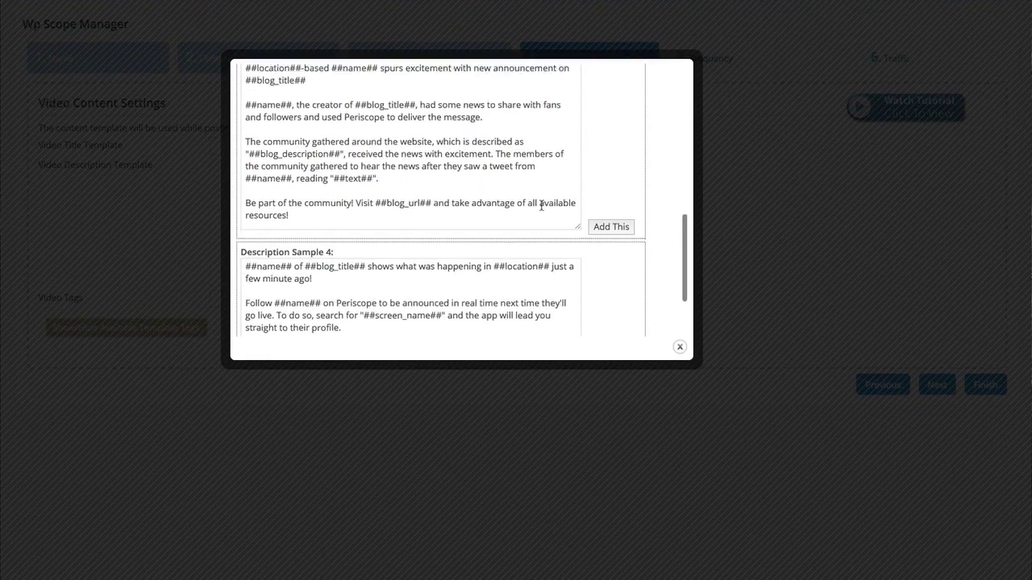
scroll(541, 212, up, 10)
click(680, 346)
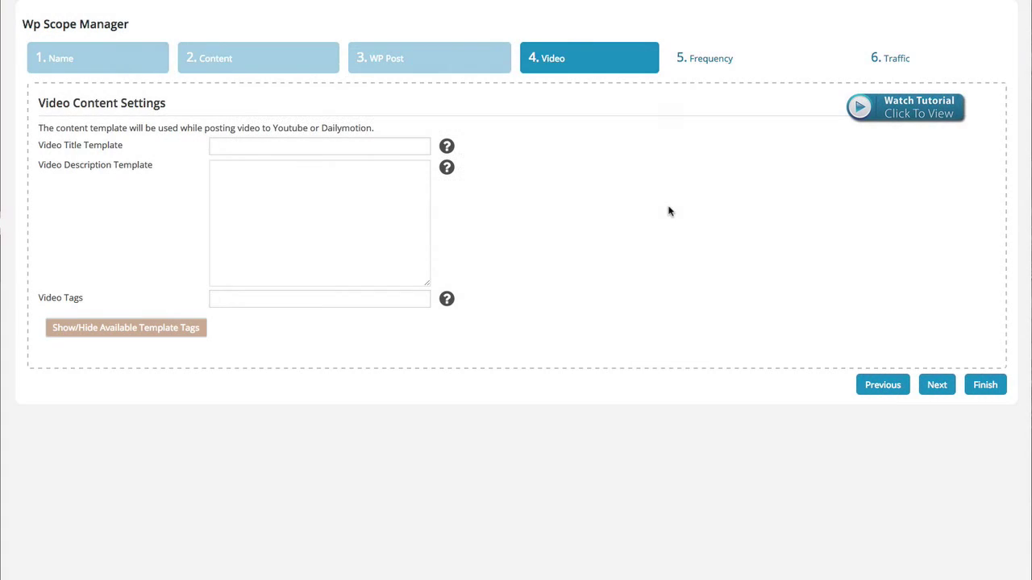
Set the frequency to a maximum of 2 posts Per Hour.
click(939, 387)
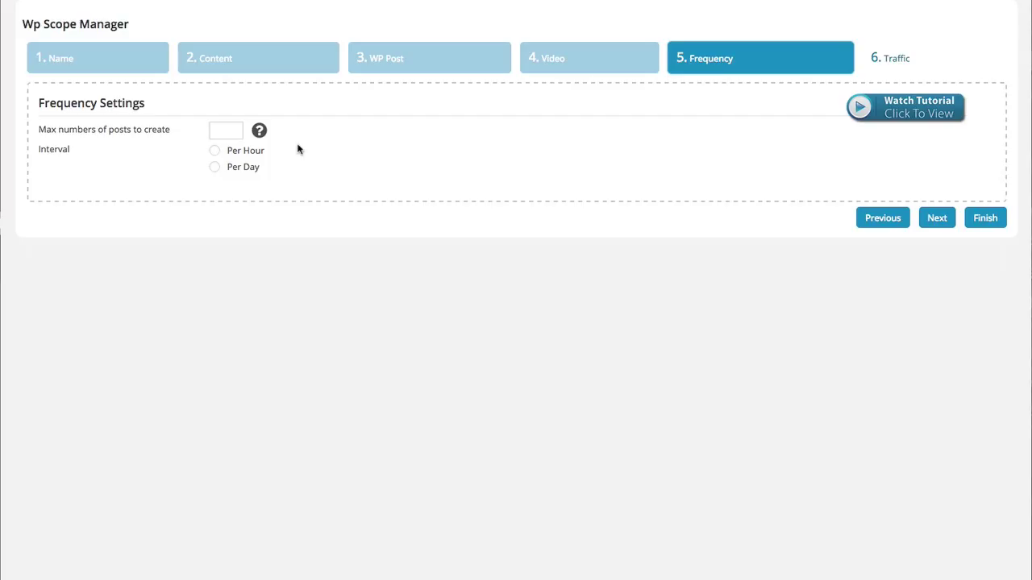
click(222, 131)
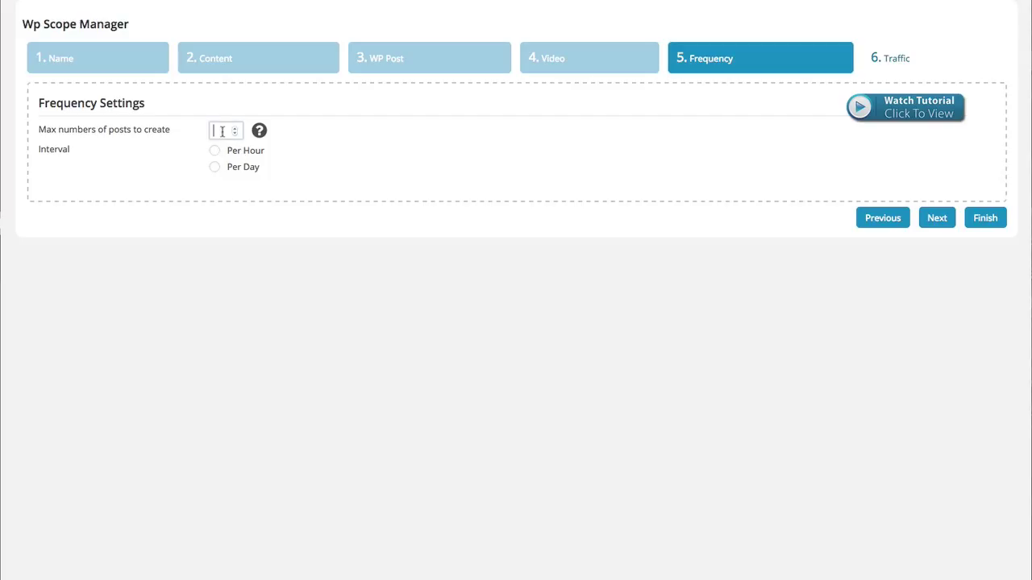
text(2)
click(214, 151)
On Traffic settings, choose Youtube as the upload destination instead of DailyMotion.
click(940, 218)
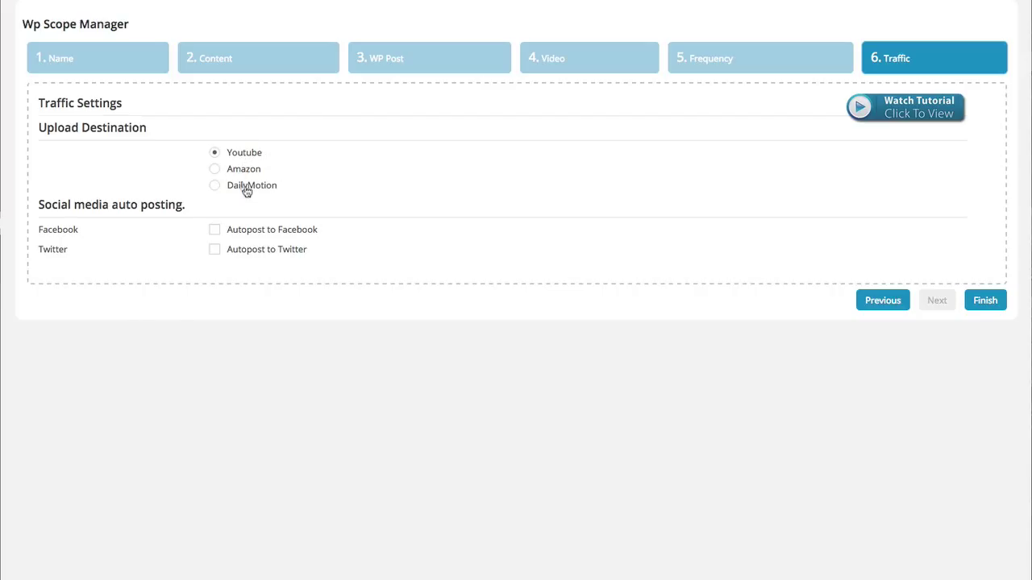
click(231, 153)
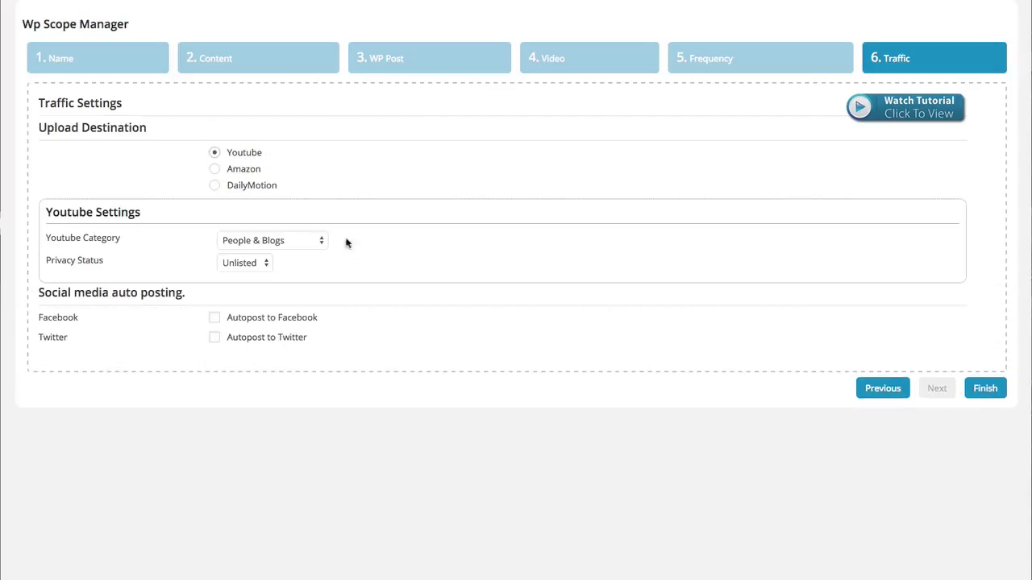
click(244, 188)
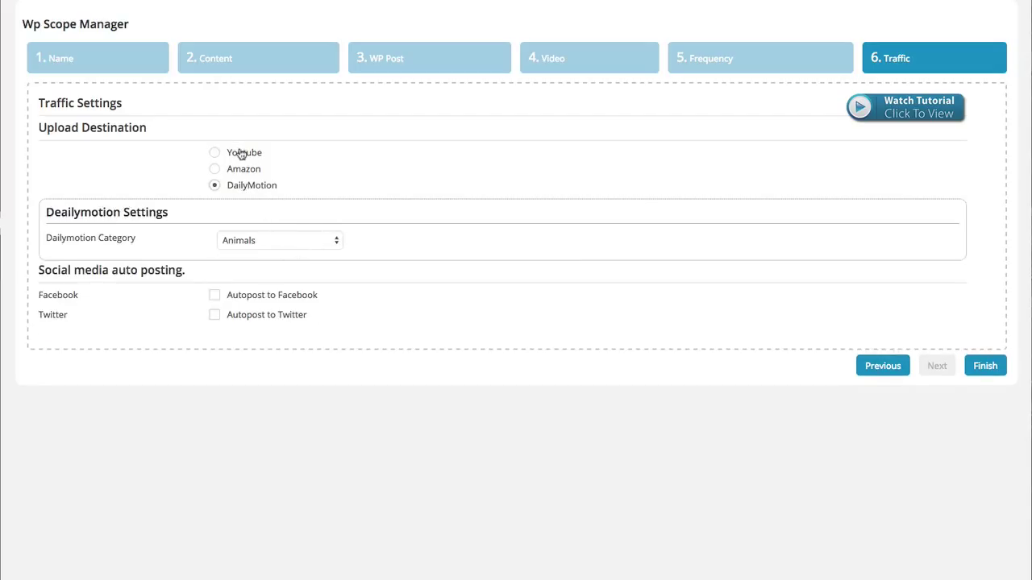
click(240, 154)
Keep the YouTube category People & Blogs and privacy status Unlisted.
click(292, 244)
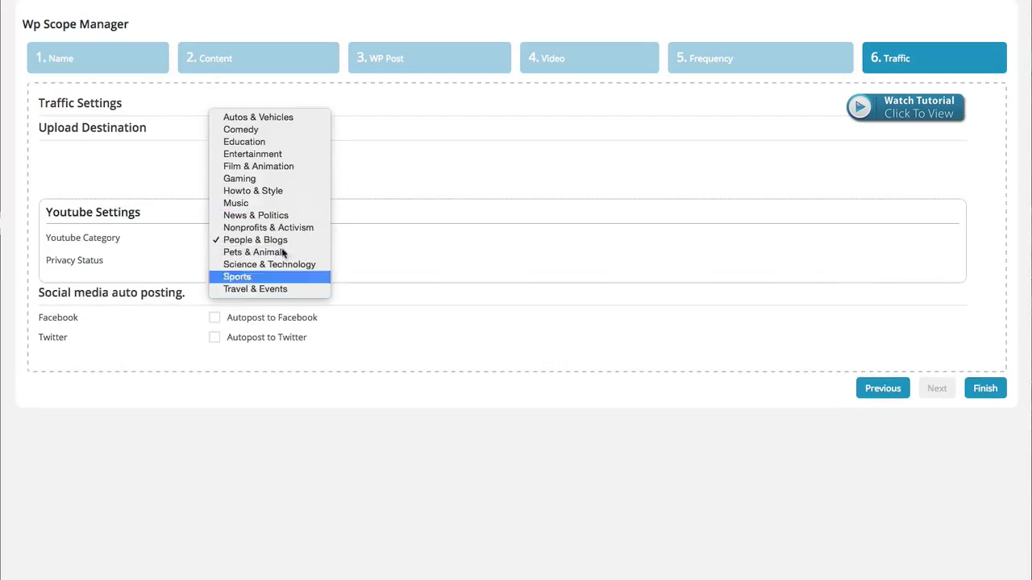
click(392, 288)
click(267, 266)
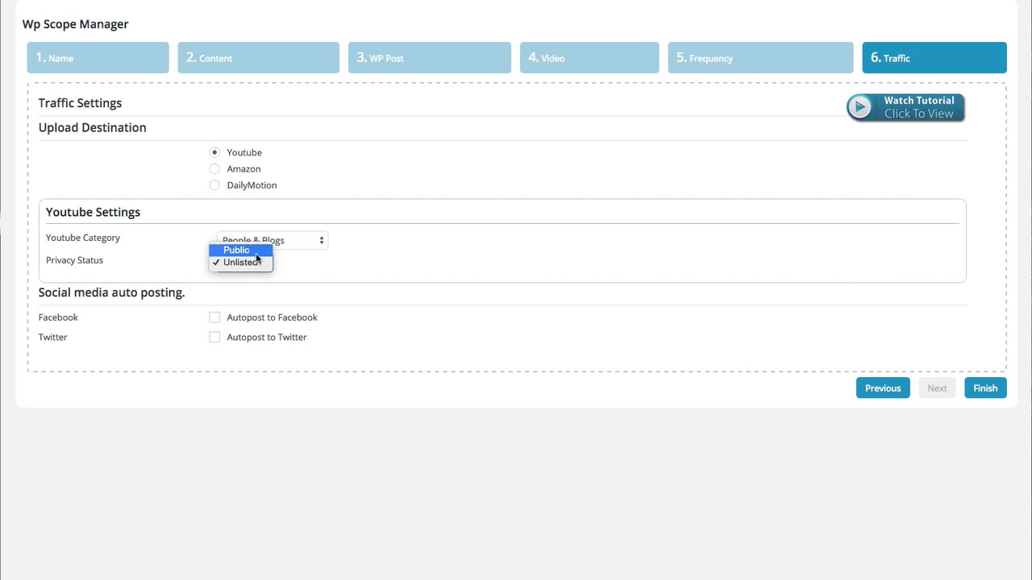
click(362, 280)
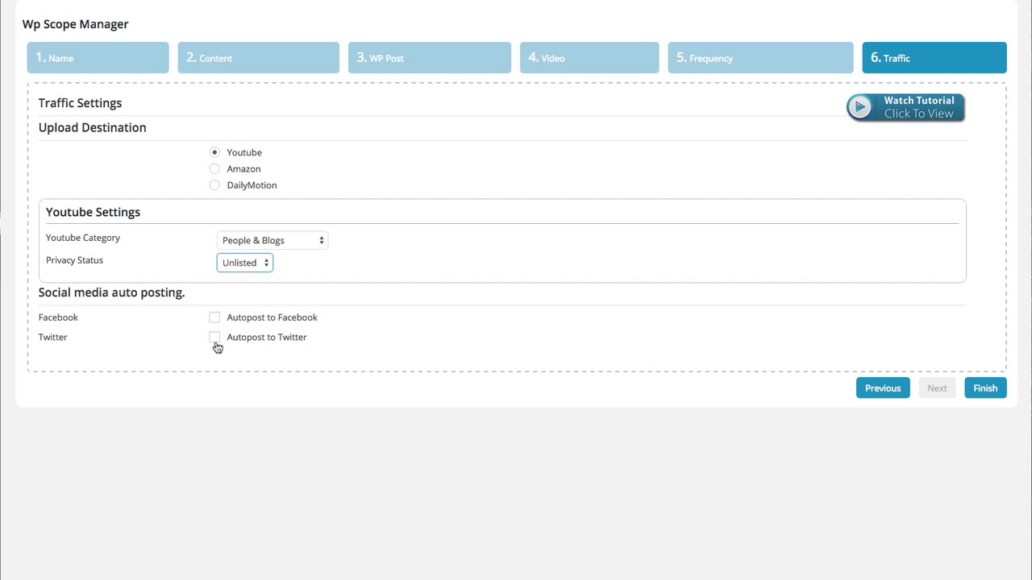
Finish the wizard to save the Testing campaign at 2 posts per hour.
click(981, 392)
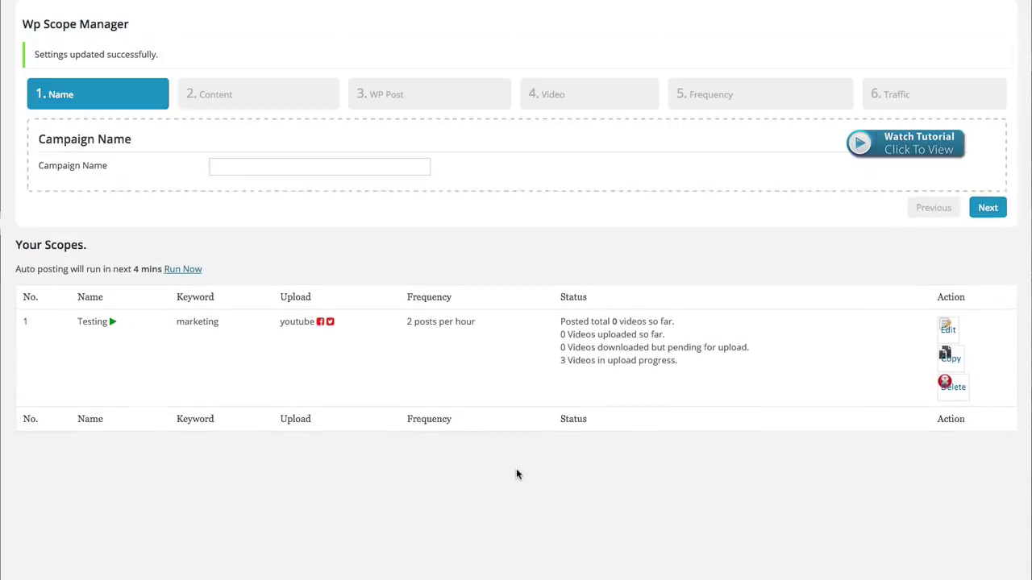